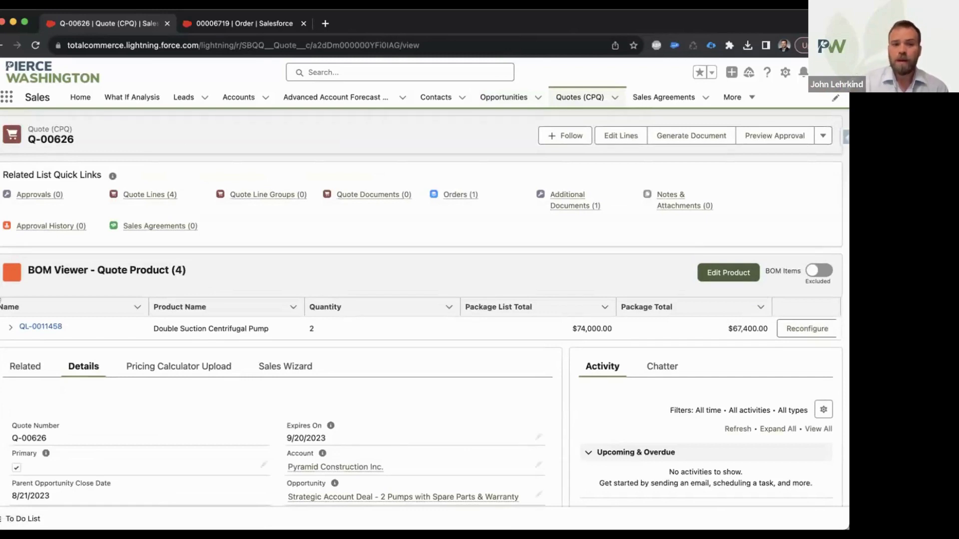
Expand the Double Suction Centrifugal Pump line and its Pump Model #SP-270 sub-line in the quote's BOM Viewer
left_click(8, 329)
left_click(14, 352)
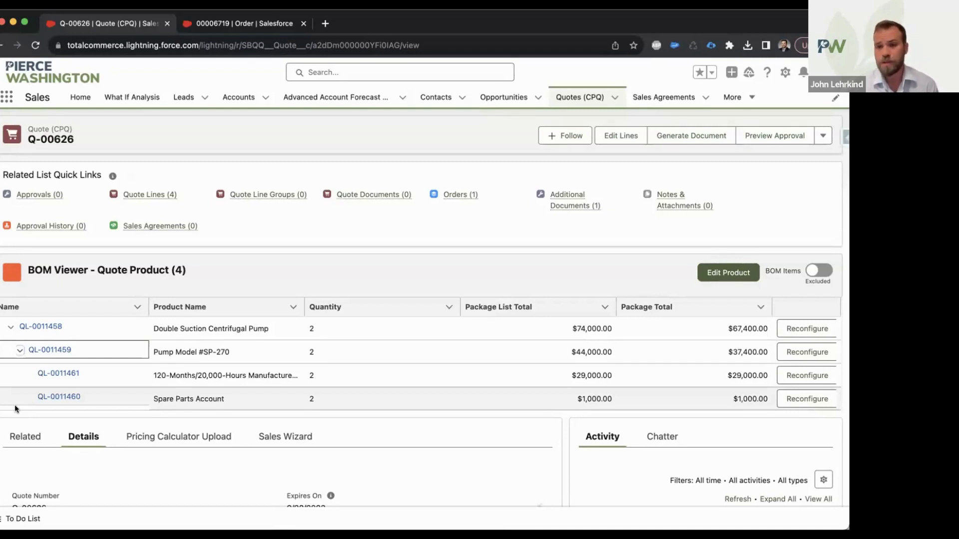
Open the Double Suction Centrifugal Pump line in the product configurator and review its selections, warranty and Sales BOM with the Fluid section collapsed
left_click(720, 275)
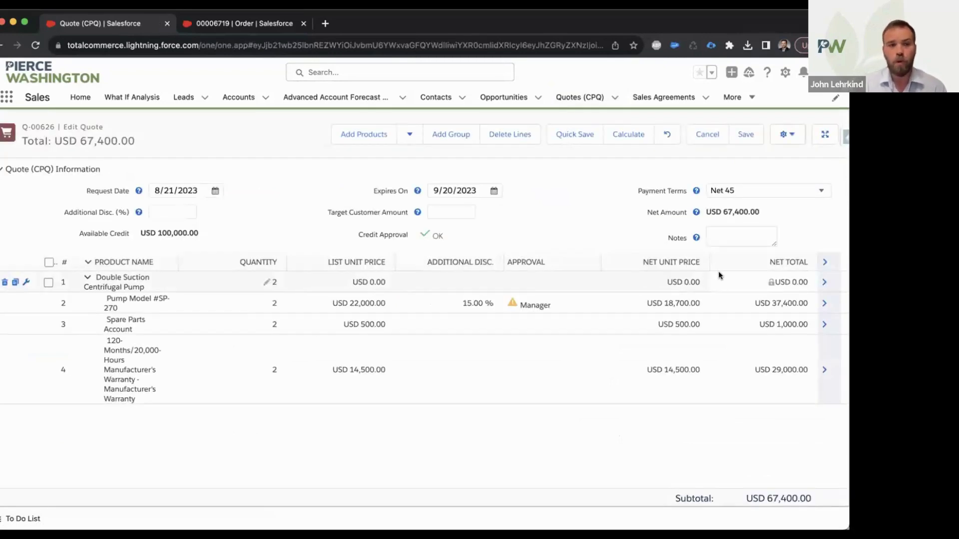
left_click(26, 283)
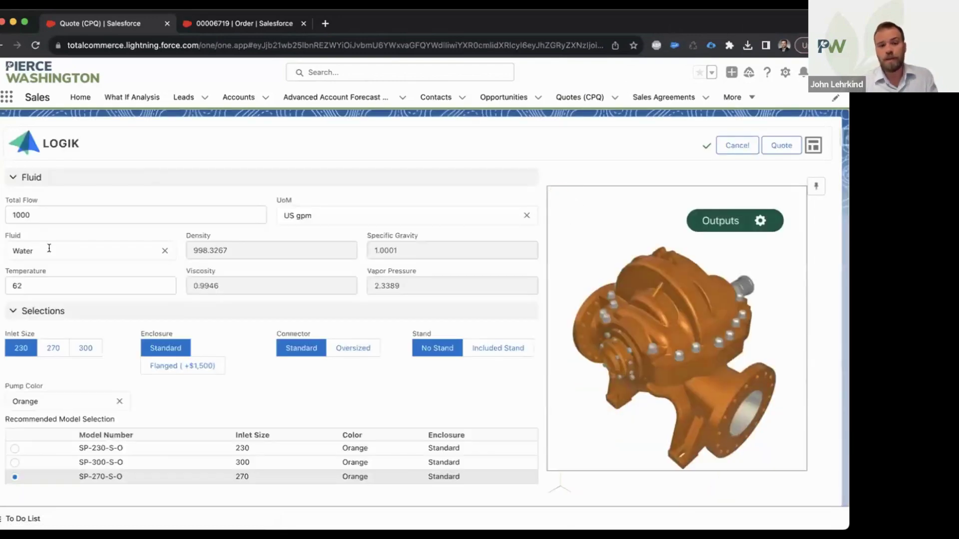
left_click(252, 182)
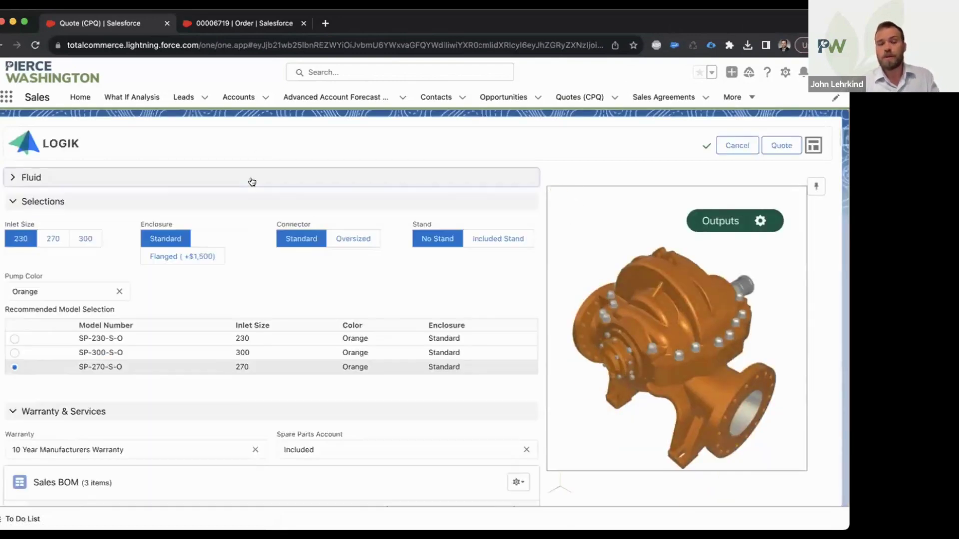
scroll(263, 270, "down", 2)
scroll(263, 268, "down", 3)
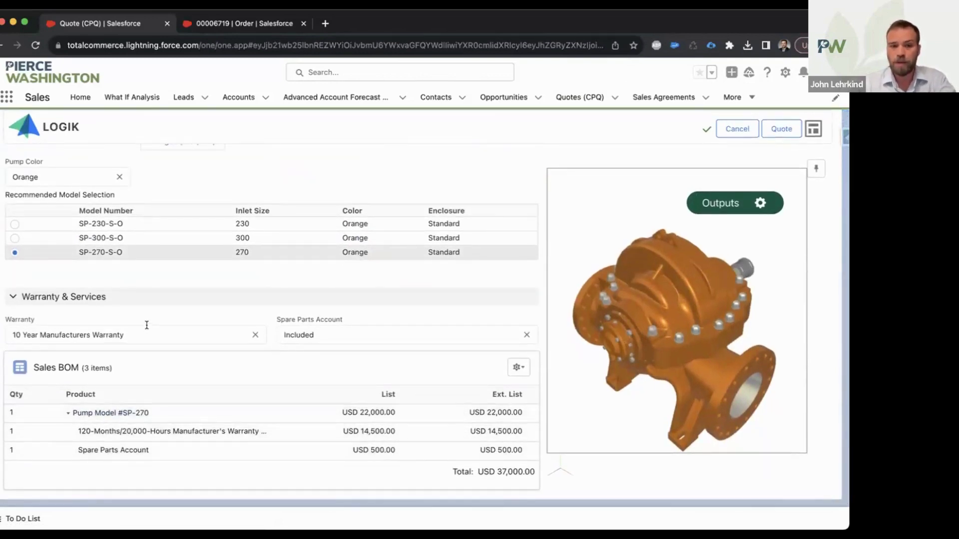
scroll(147, 326, "up", 4)
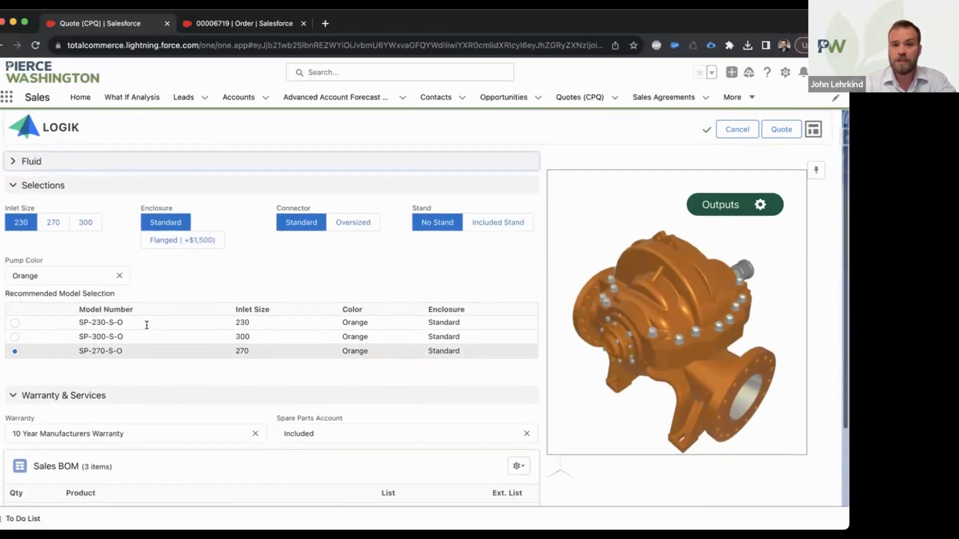
Set the pump's Stand option to Included Stand and check the Sales BOM
left_click(503, 225)
scroll(393, 250, "down", 5)
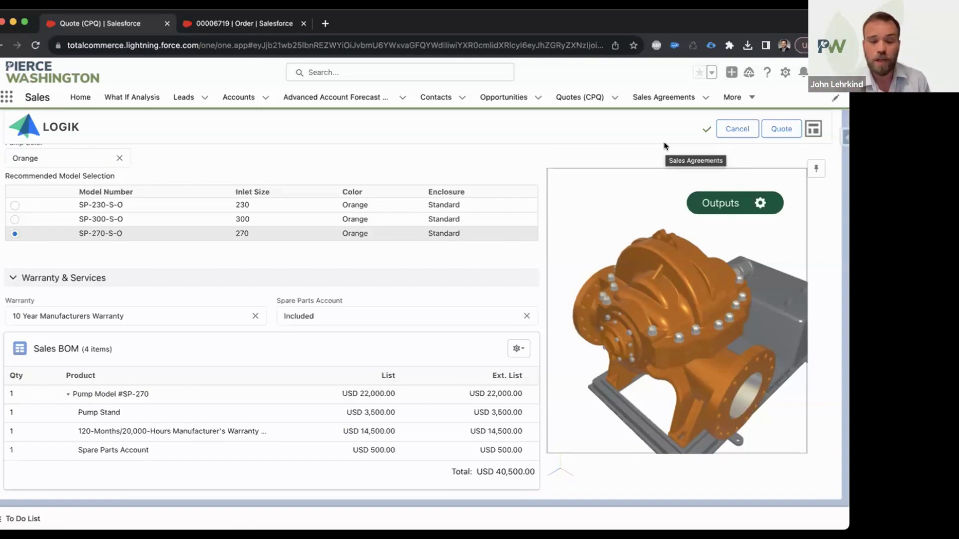
Switch the configurator layout to show the Sales & Manufacturing BOM with Production Routing Instructions
left_click(813, 128)
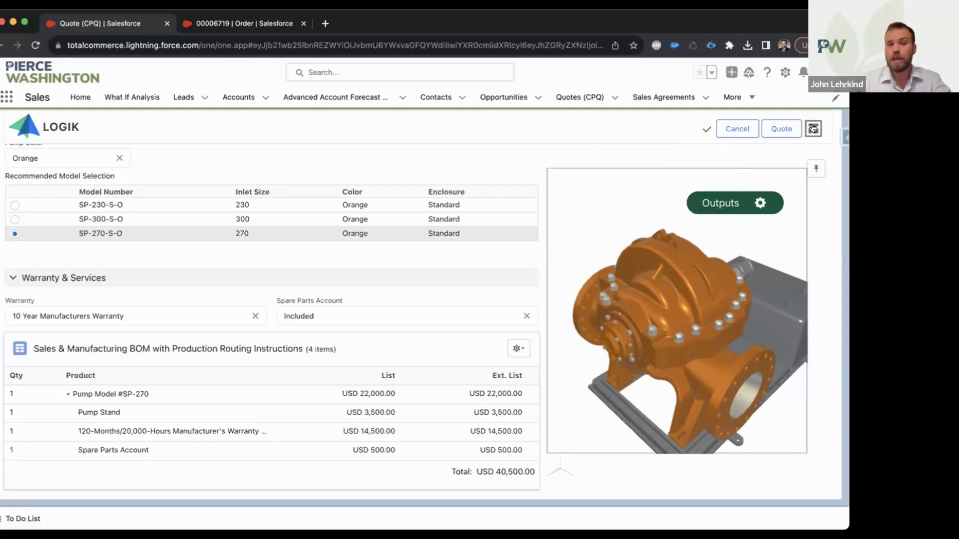
scroll(271, 341, "down", 1)
scroll(271, 341, "down", 3)
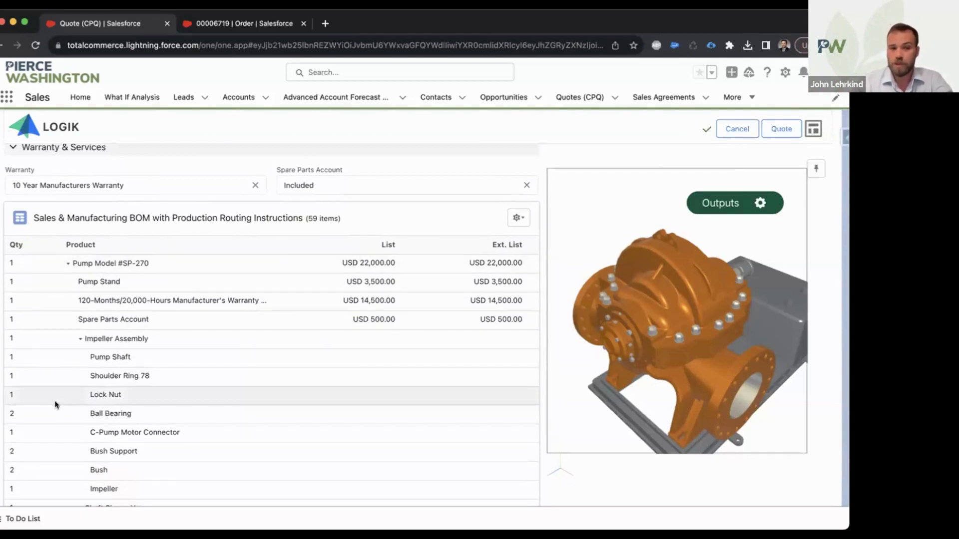
Collapse the Impeller Assembly and Shaft Sleeve Upper groups and examine the remaining manufacturing components down to the Routing Header
left_click(78, 341)
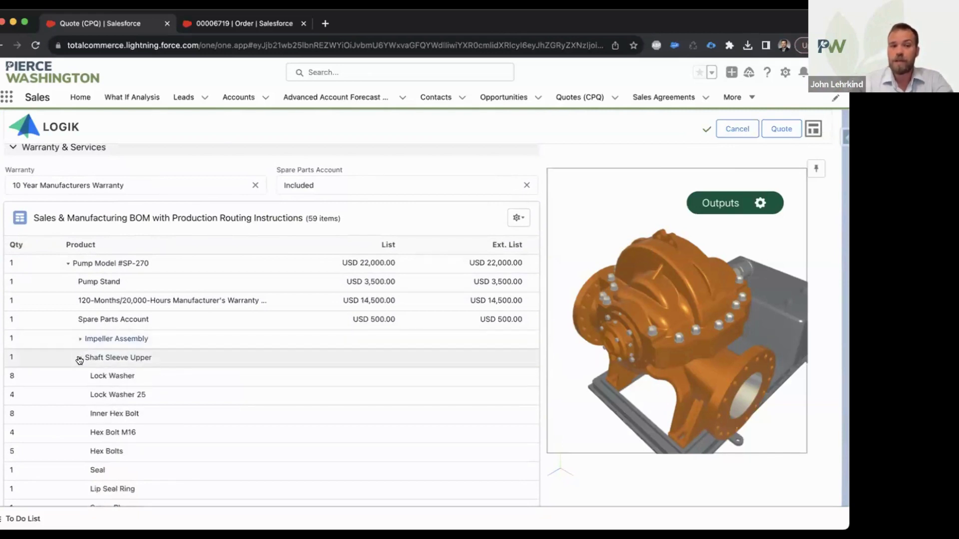
left_click(77, 360)
scroll(77, 360, "down", 8)
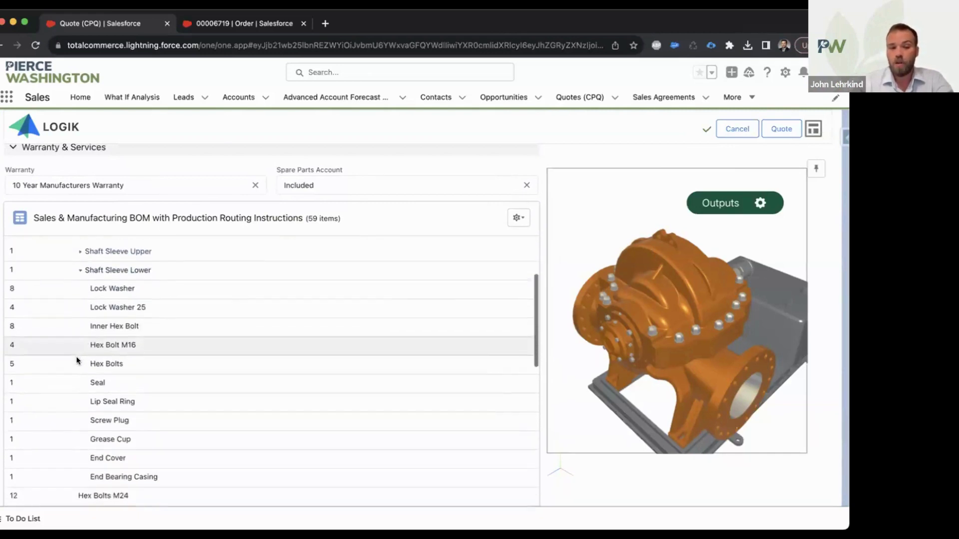
scroll(77, 359, "down", 3)
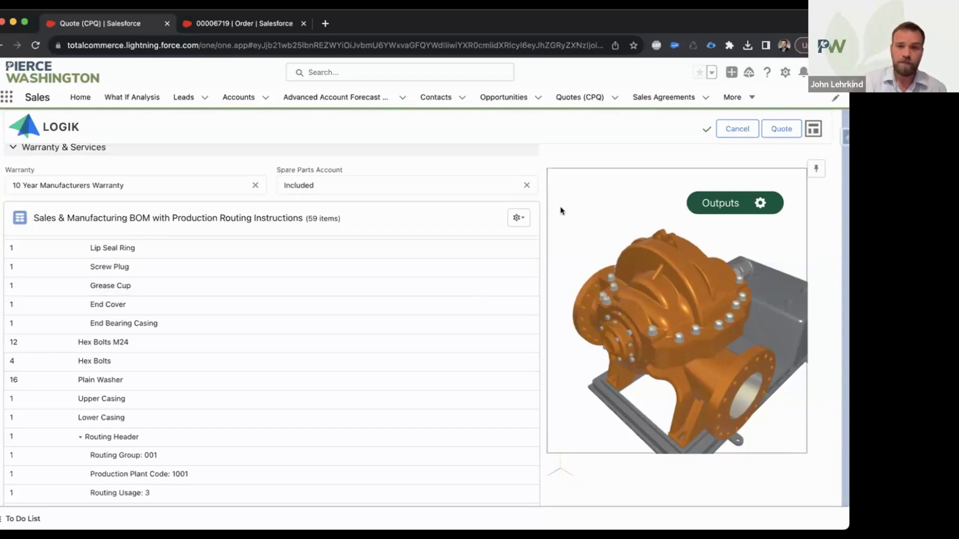
Leave the configurator without applying the changes and reopen the pump quote record
scroll(540, 216, "up", 5)
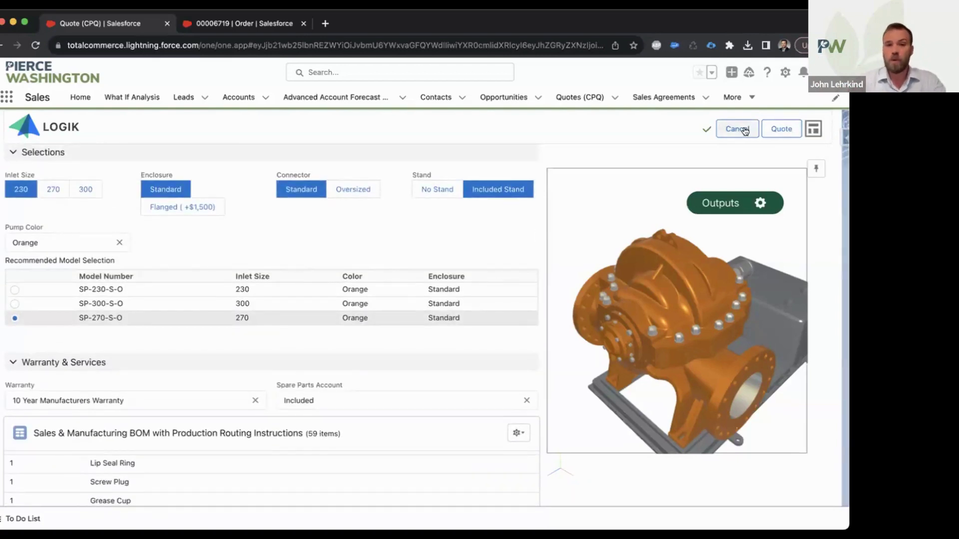
left_click(615, 97)
left_click(599, 165)
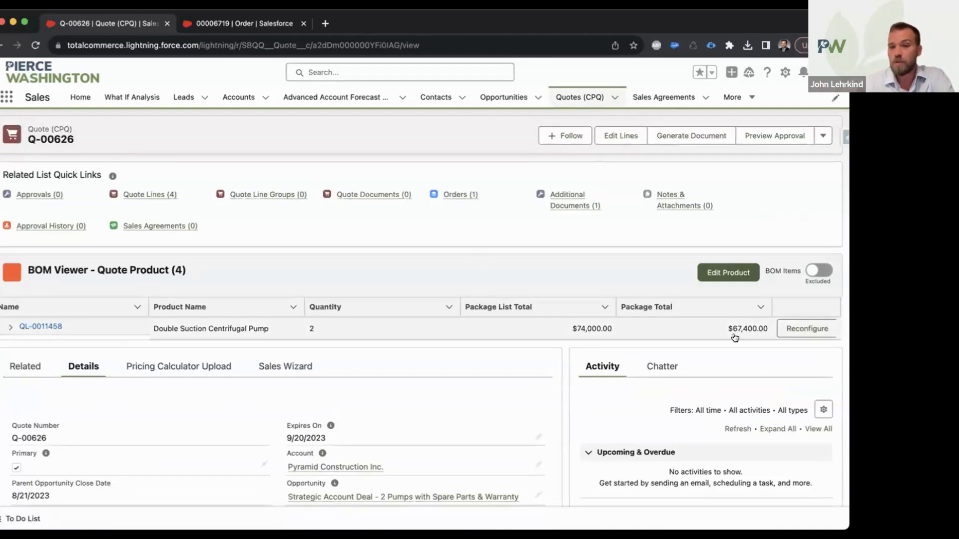
Include BOM items in the quote's BOM Viewer and expand the pump down to the components of Pump Model #SP-270
left_click(819, 271)
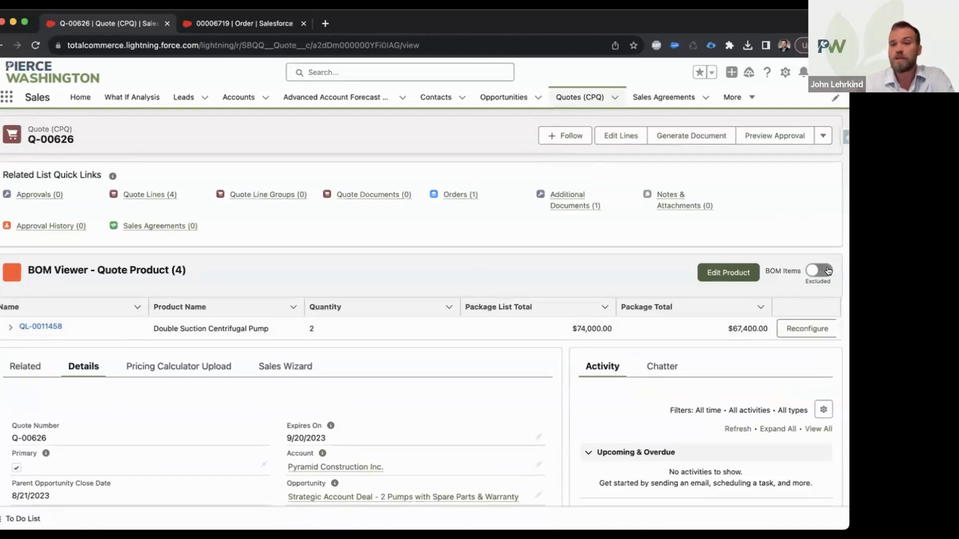
left_click(10, 327)
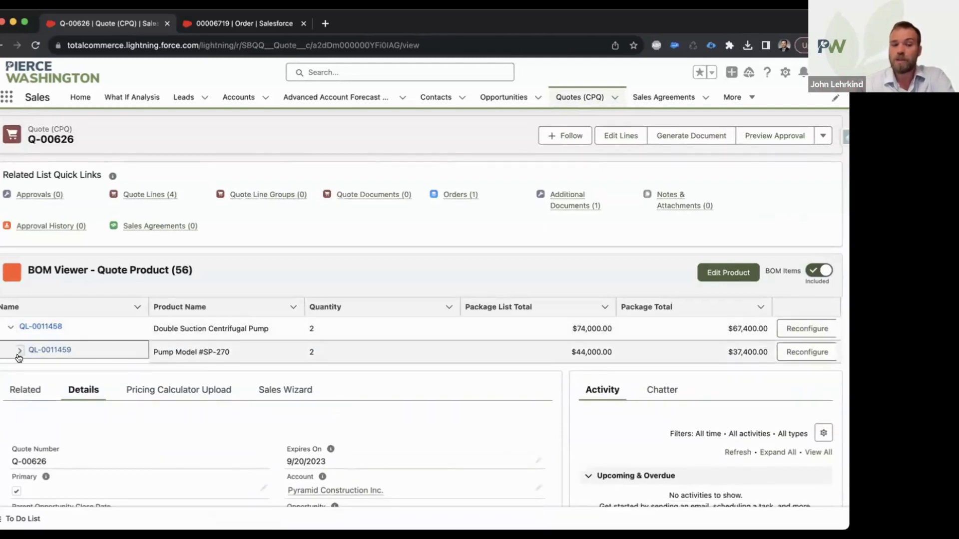
left_click(18, 353)
scroll(2, 358, "down", 1)
scroll(2, 358, "down", 2)
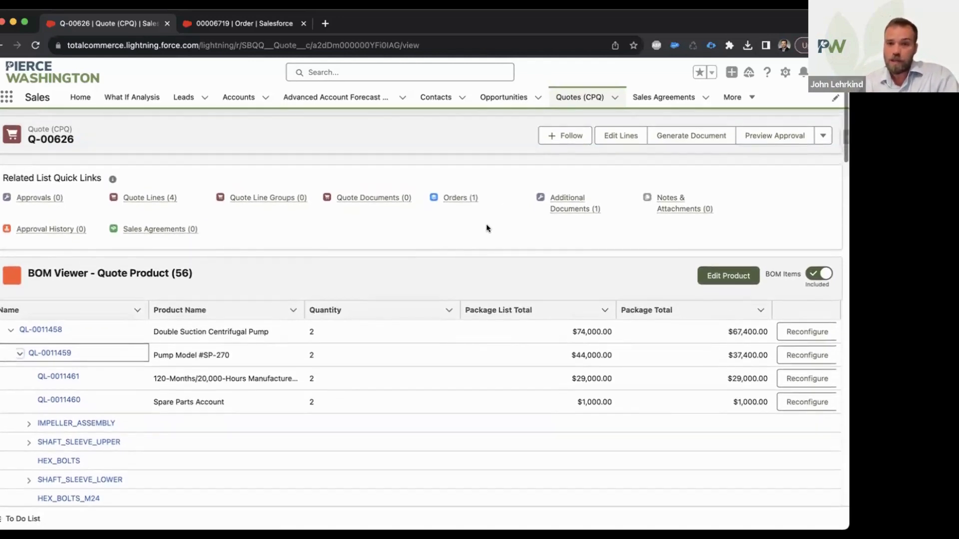
Open the activated order related to the quote and examine its BOM Viewer
mouse_move(456, 194)
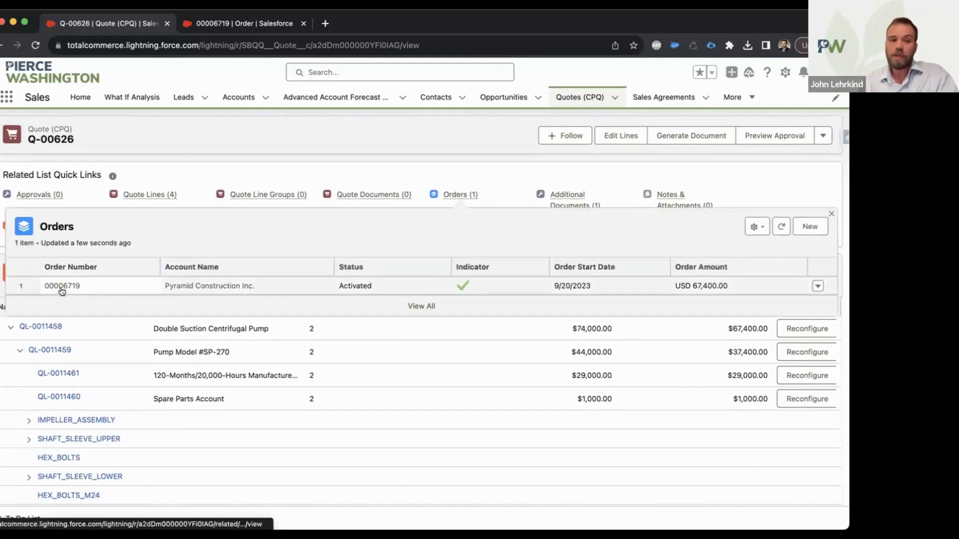
left_click(62, 287)
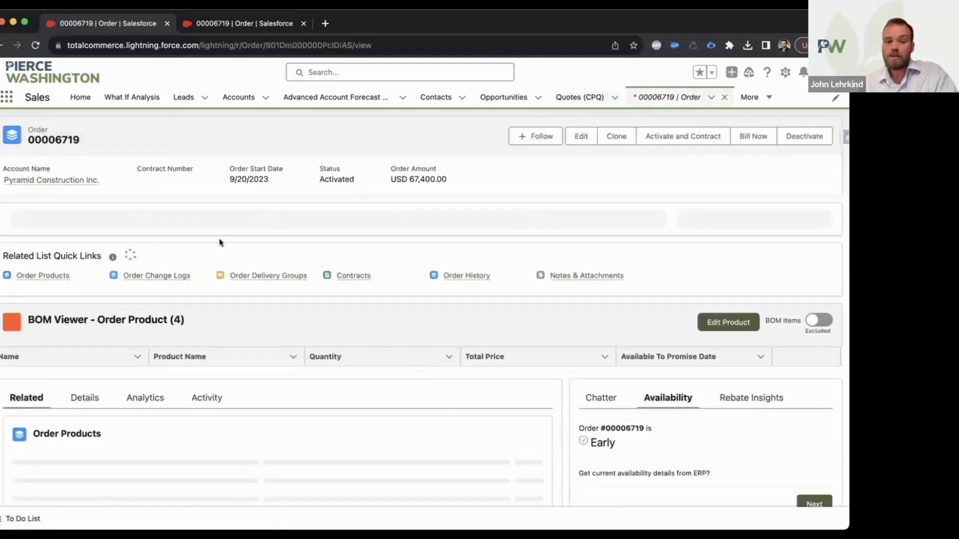
scroll(181, 352, "down", 5)
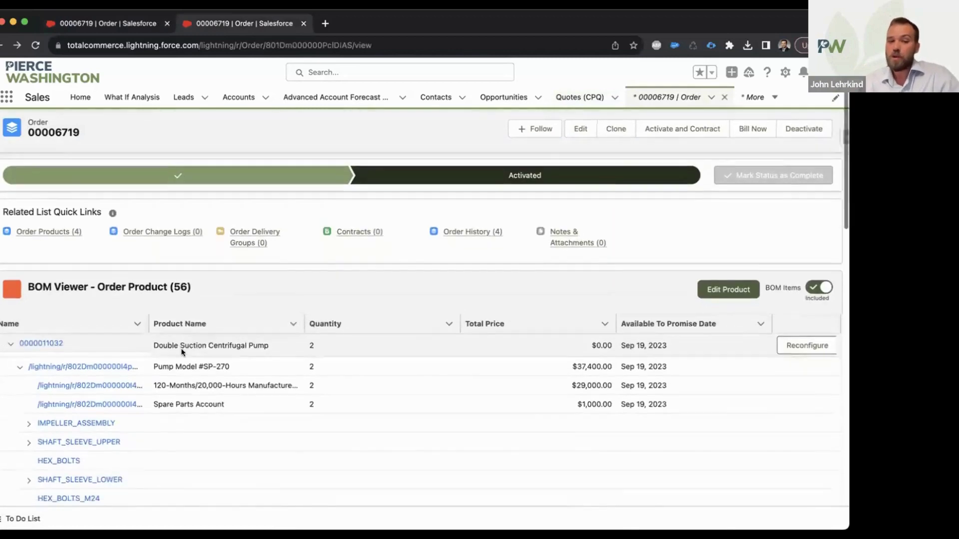
Exclude BOM items from the order's BOM Viewer
scroll(182, 352, "down", 1)
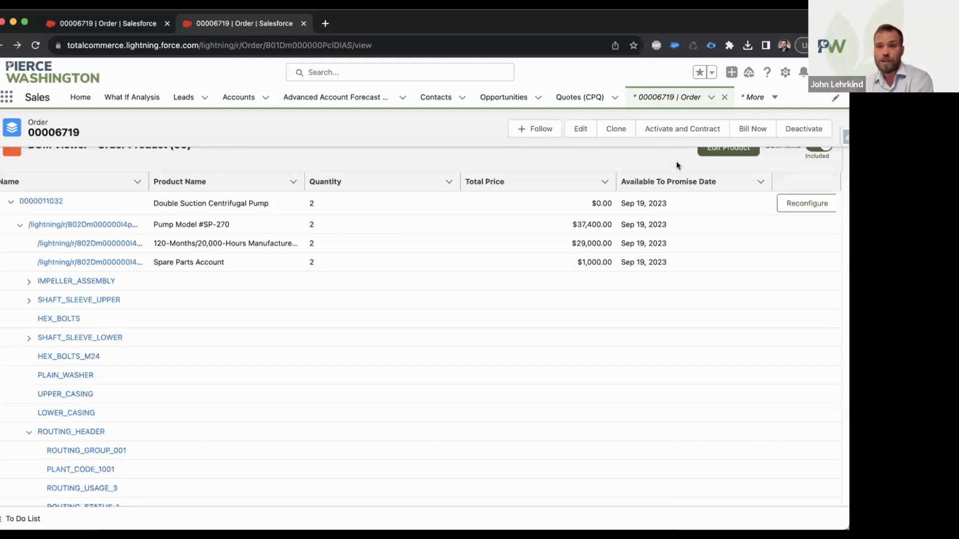
scroll(796, 163, "up", 1)
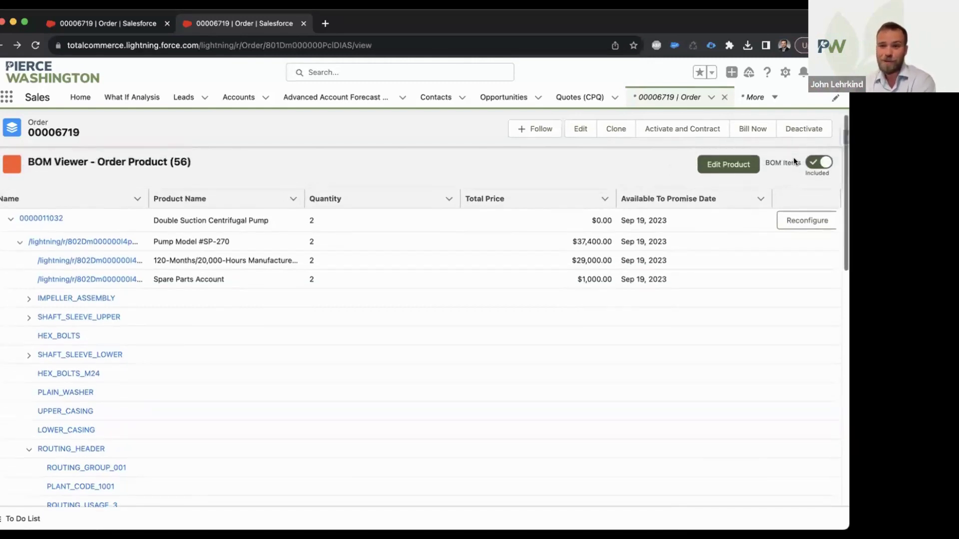
left_click(819, 171)
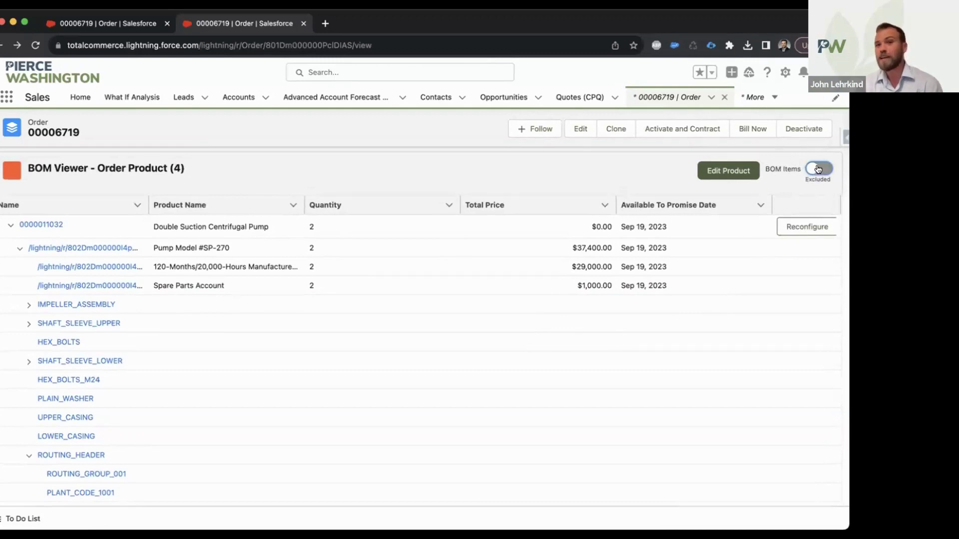